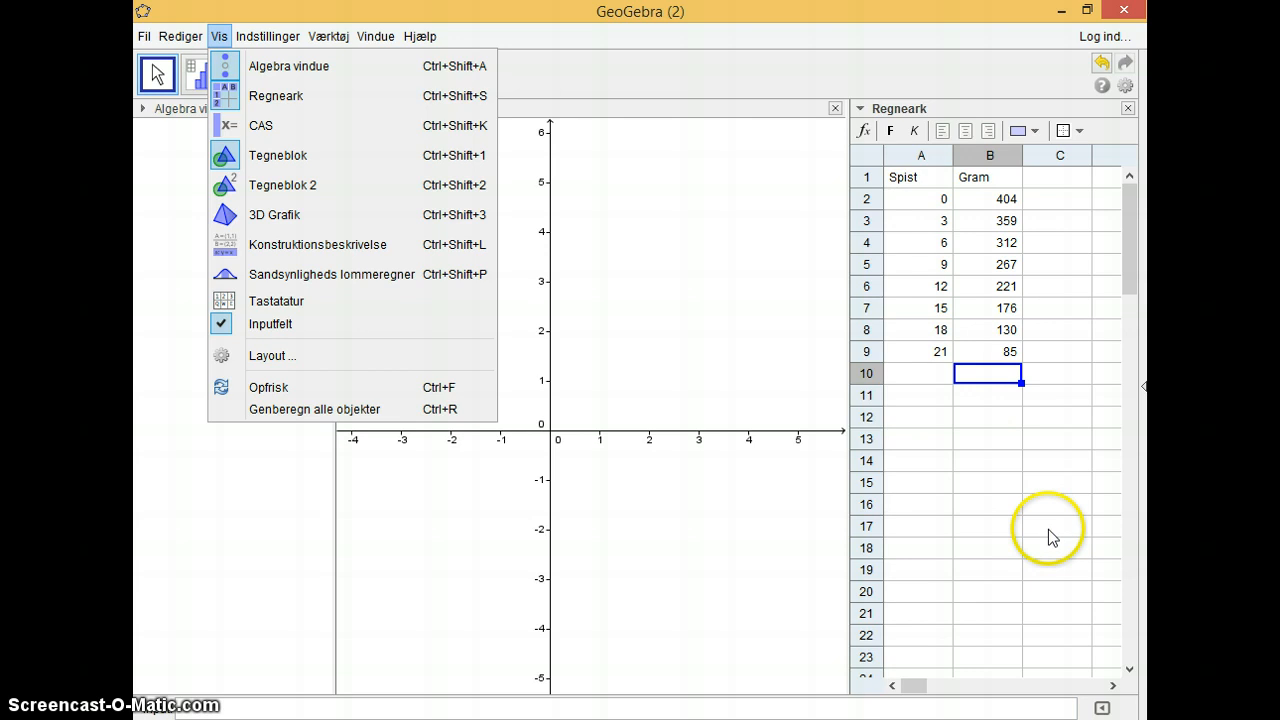
Step: Create a list of points (Liste af punkter) from the Spist and Gram values in cells A2:B9
{"action": "left_click", "coordinate": [906, 199]}
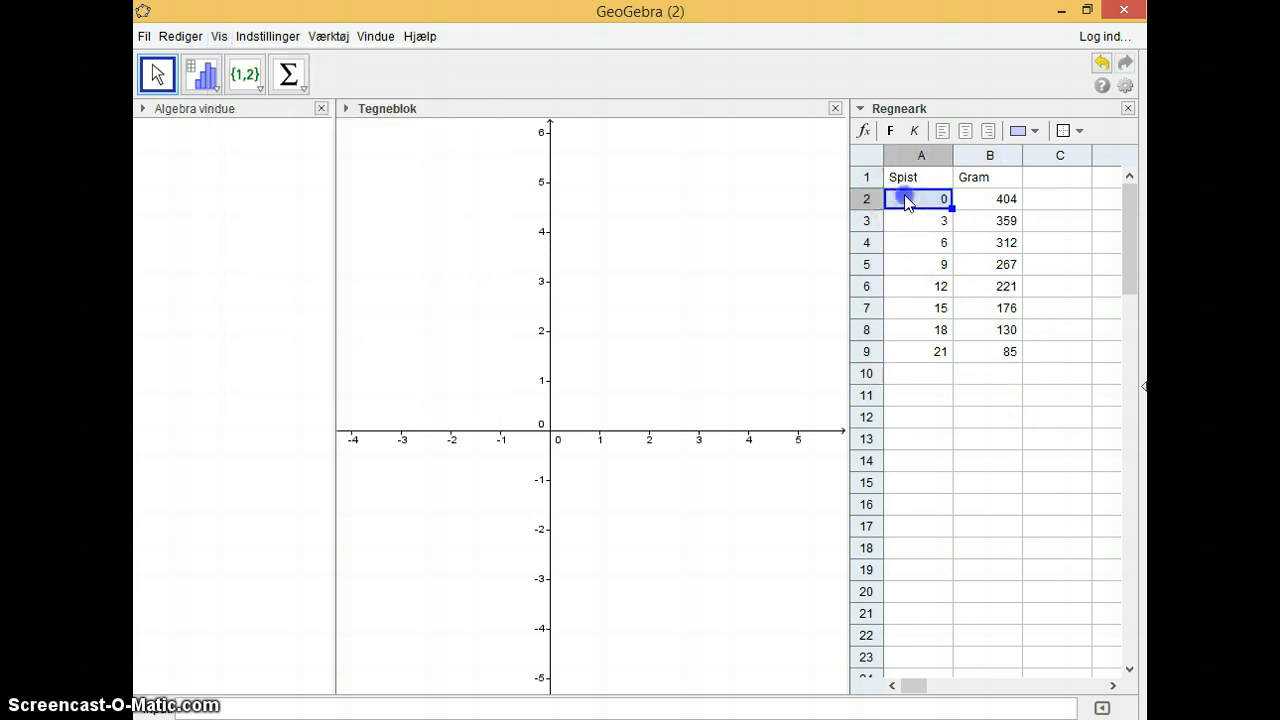
{"action": "left_click_drag", "start_coordinate": [906, 200], "coordinate": [1007, 356]}
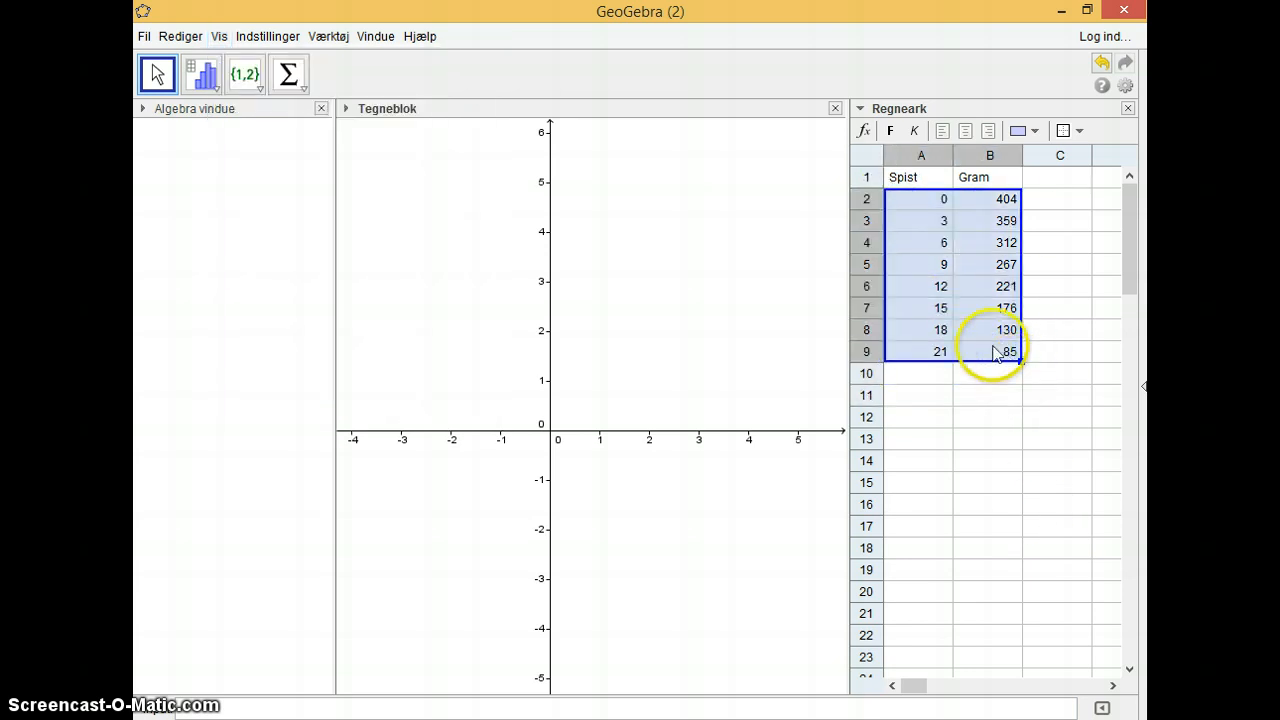
{"action": "right_click", "coordinate": [948, 267]}
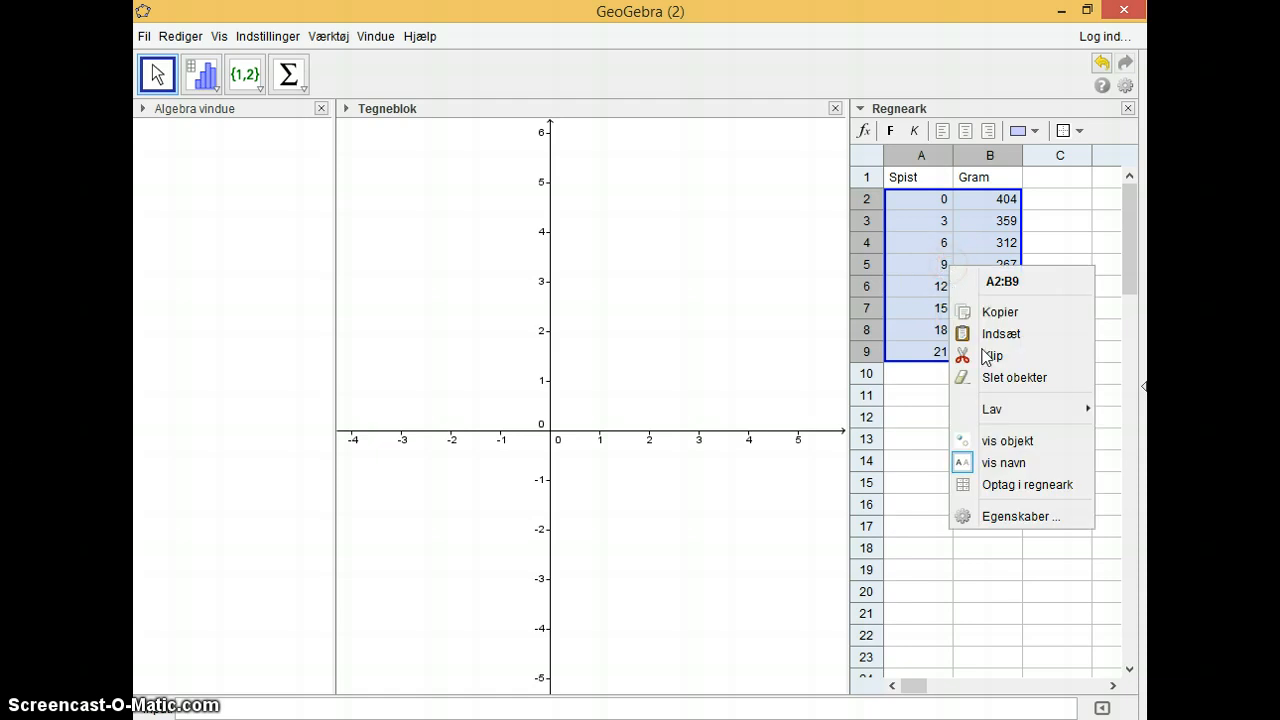
{"action": "mouse_move", "coordinate": [1010, 418]}
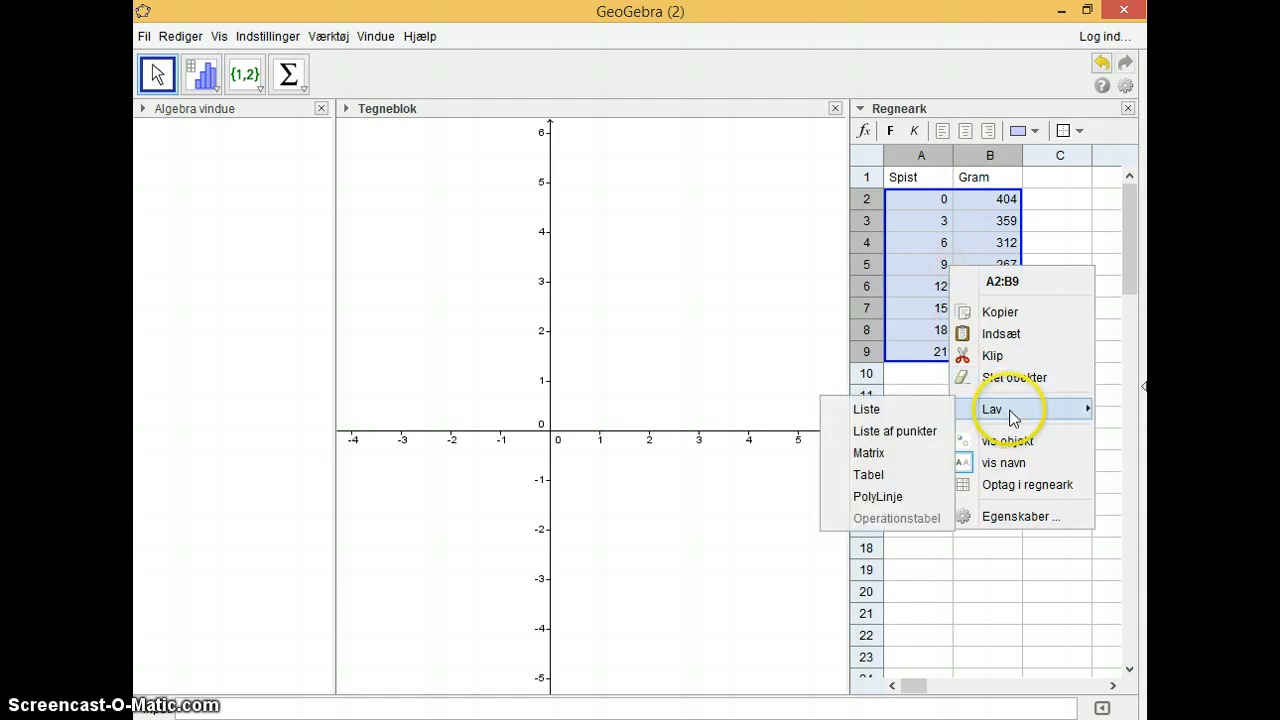
{"action": "left_click", "coordinate": [900, 429]}
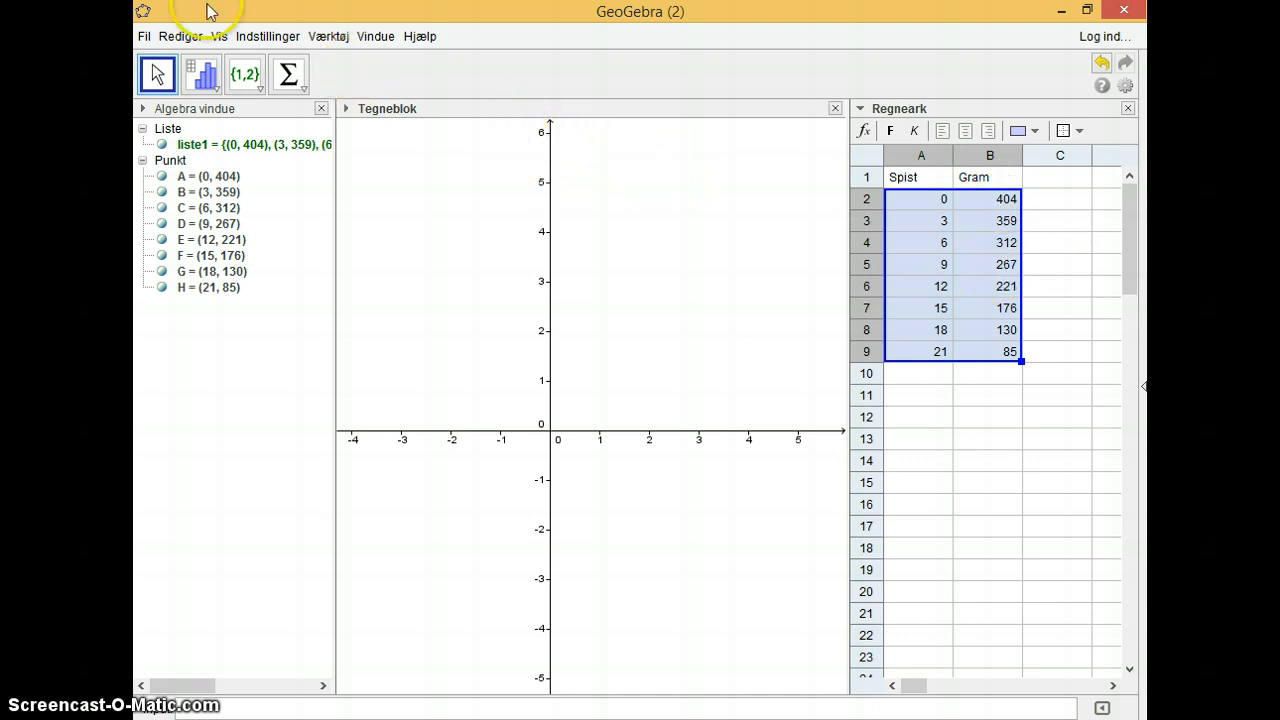
Step: Rescale both axes and shift the drawing area with Flyt tegnefladen so that points A to H all fit in view
{"action": "left_click", "coordinate": [484, 263]}
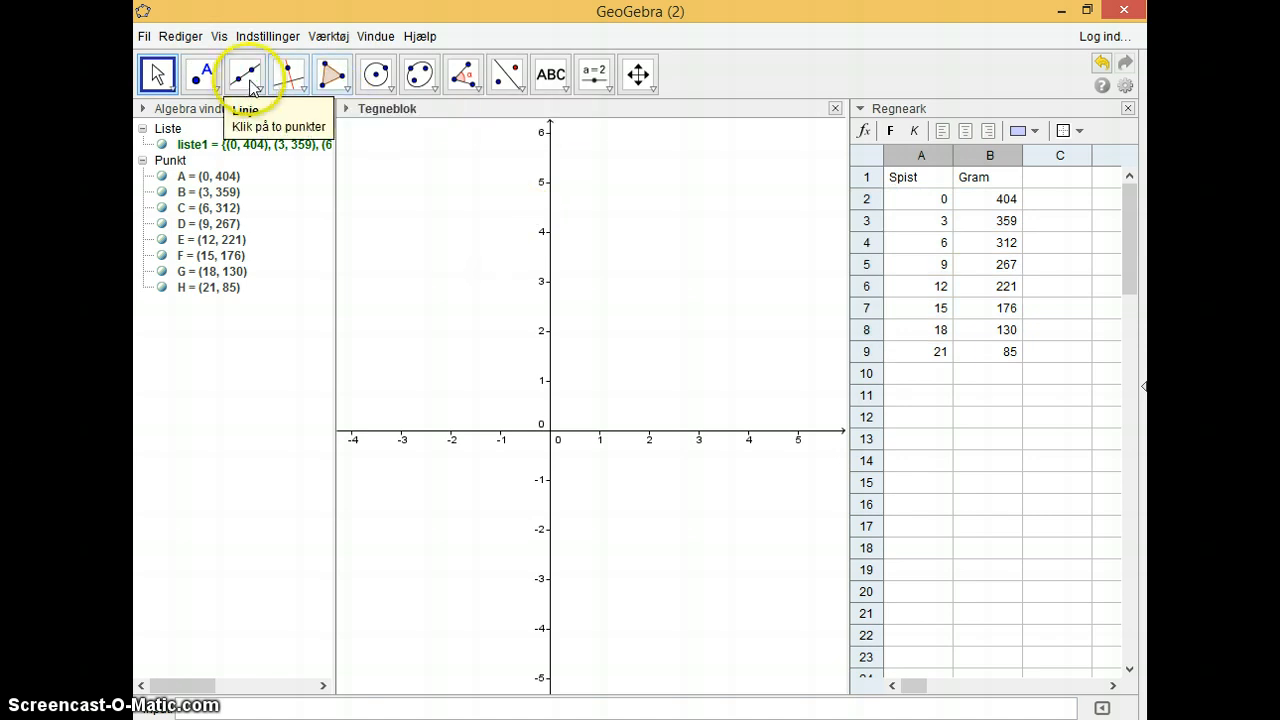
{"action": "left_click", "coordinate": [638, 74]}
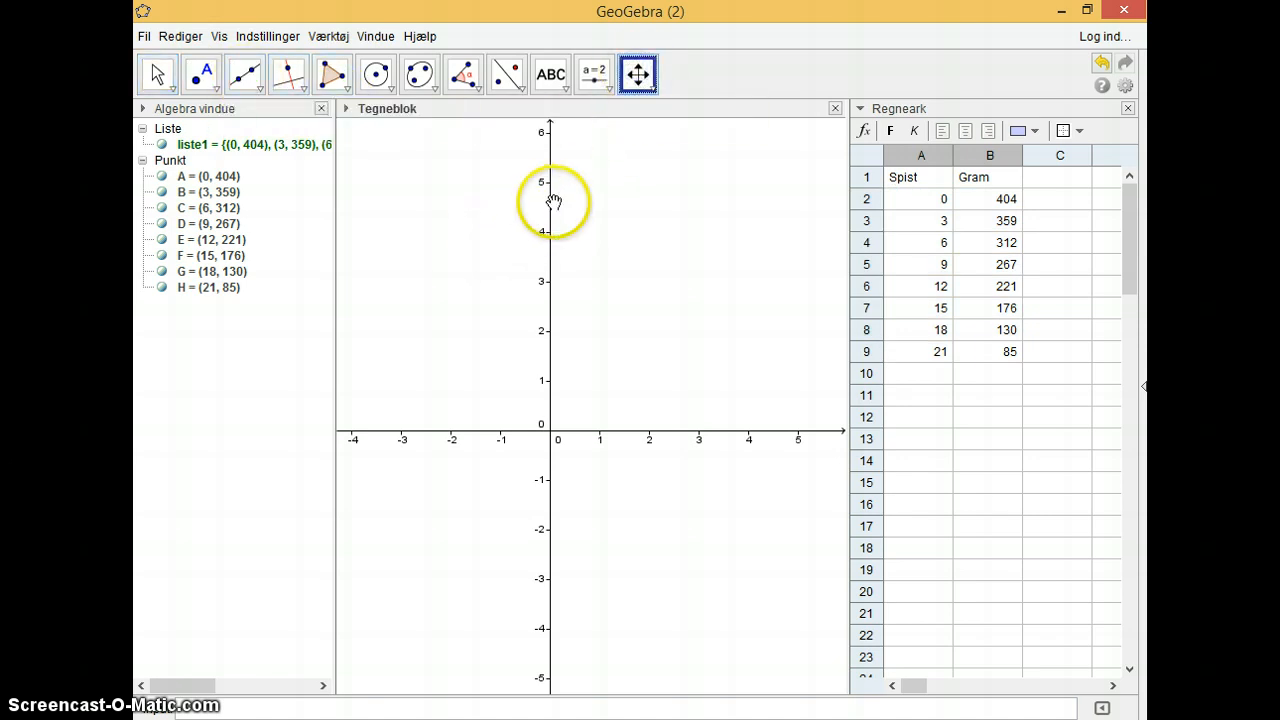
{"action": "left_click_drag", "start_coordinate": [549, 202], "coordinate": [541, 427]}
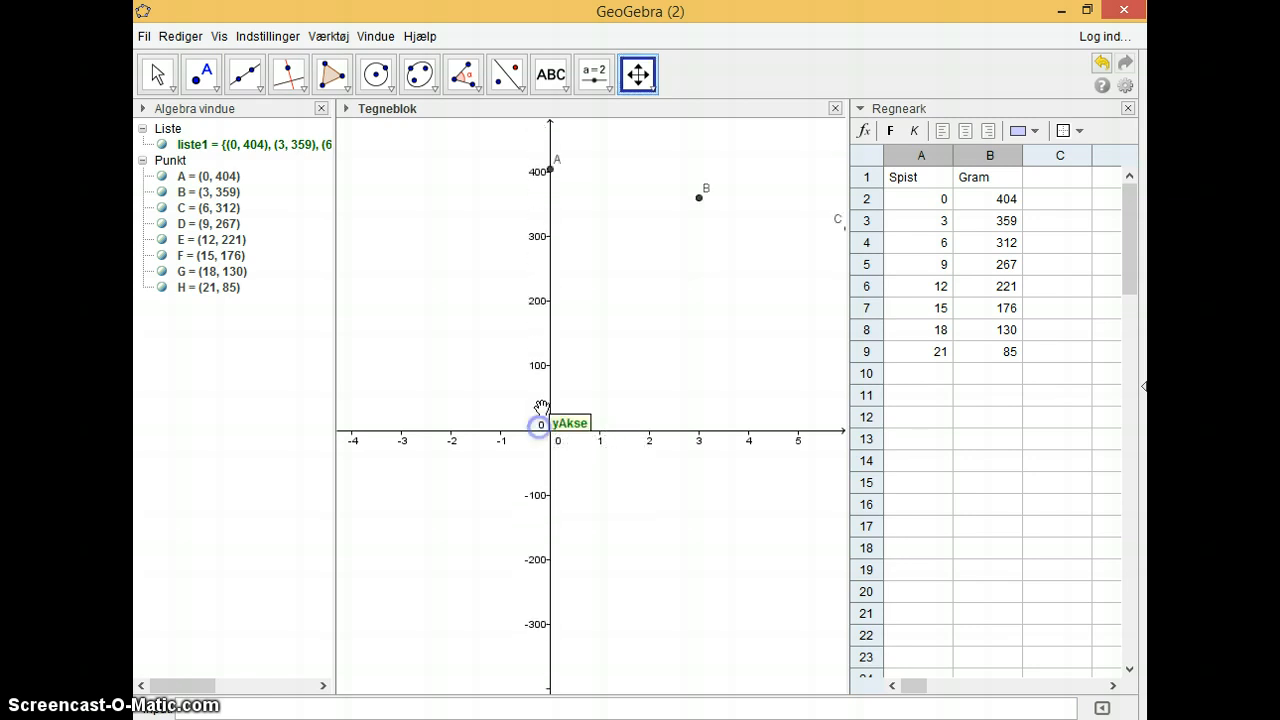
{"action": "left_click_drag", "start_coordinate": [653, 293], "coordinate": [546, 324]}
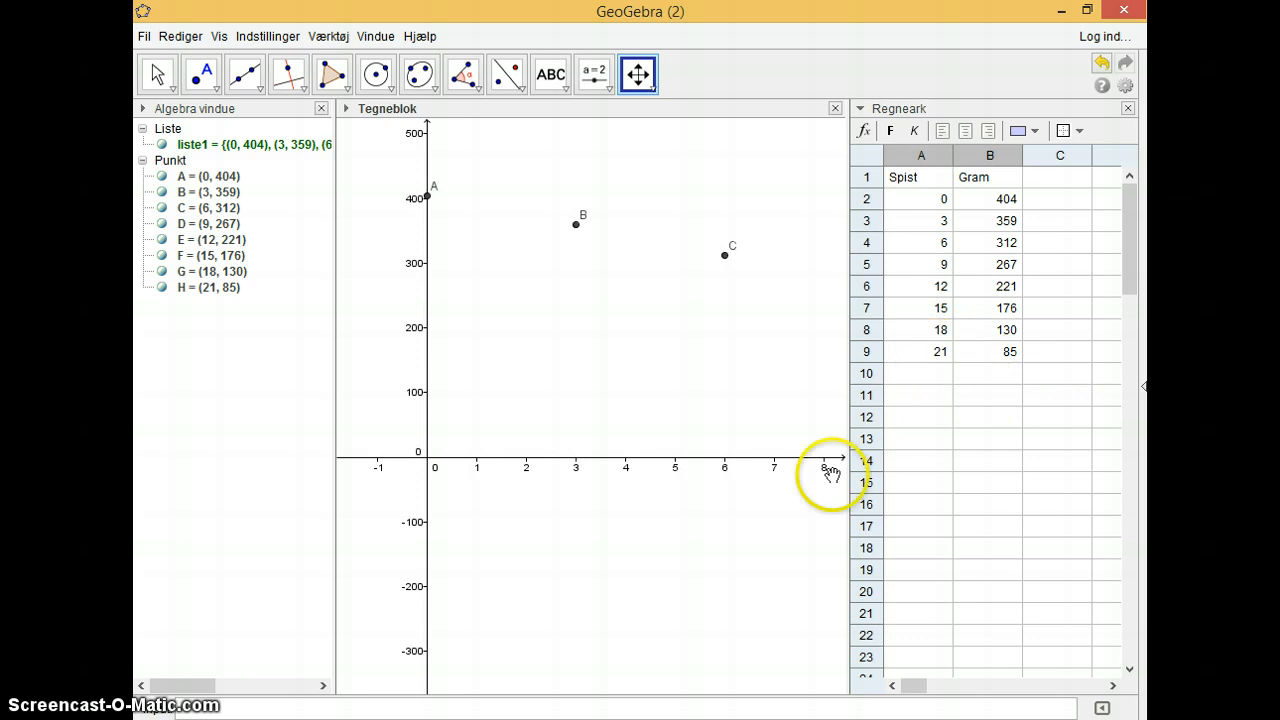
{"action": "left_click_drag", "start_coordinate": [806, 457], "coordinate": [532, 454]}
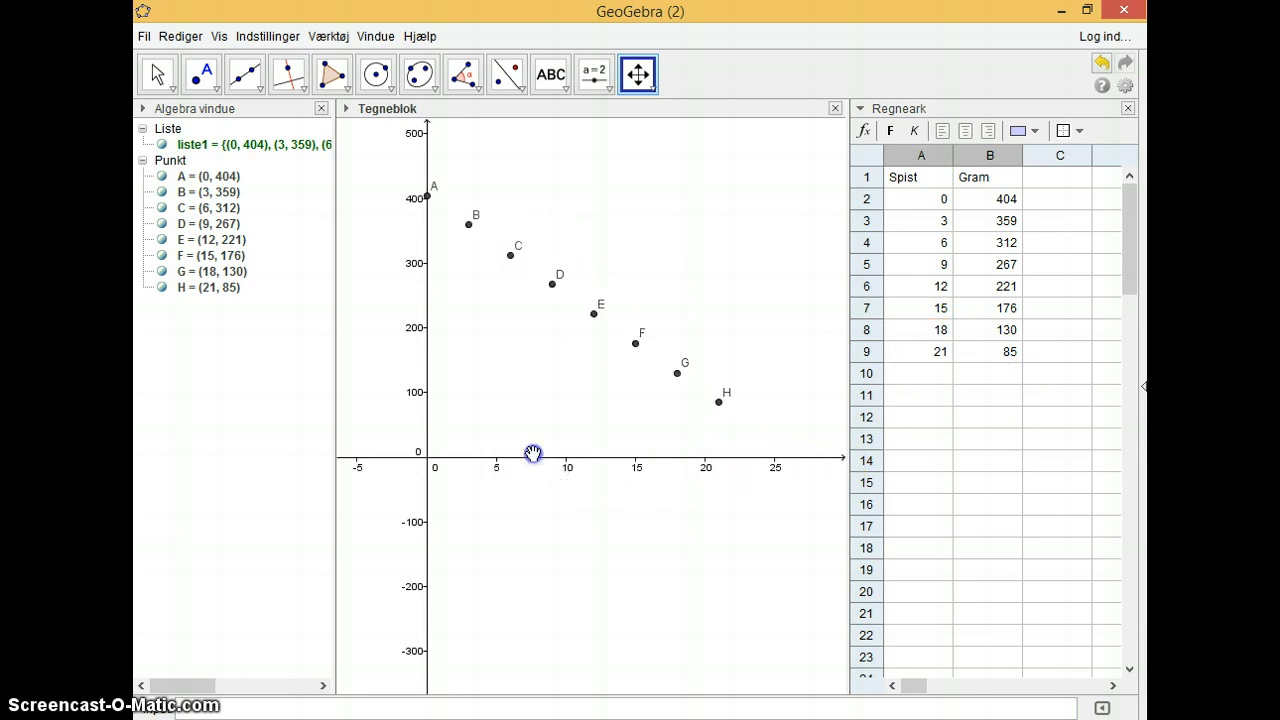
{"action": "left_click", "coordinate": [707, 531]}
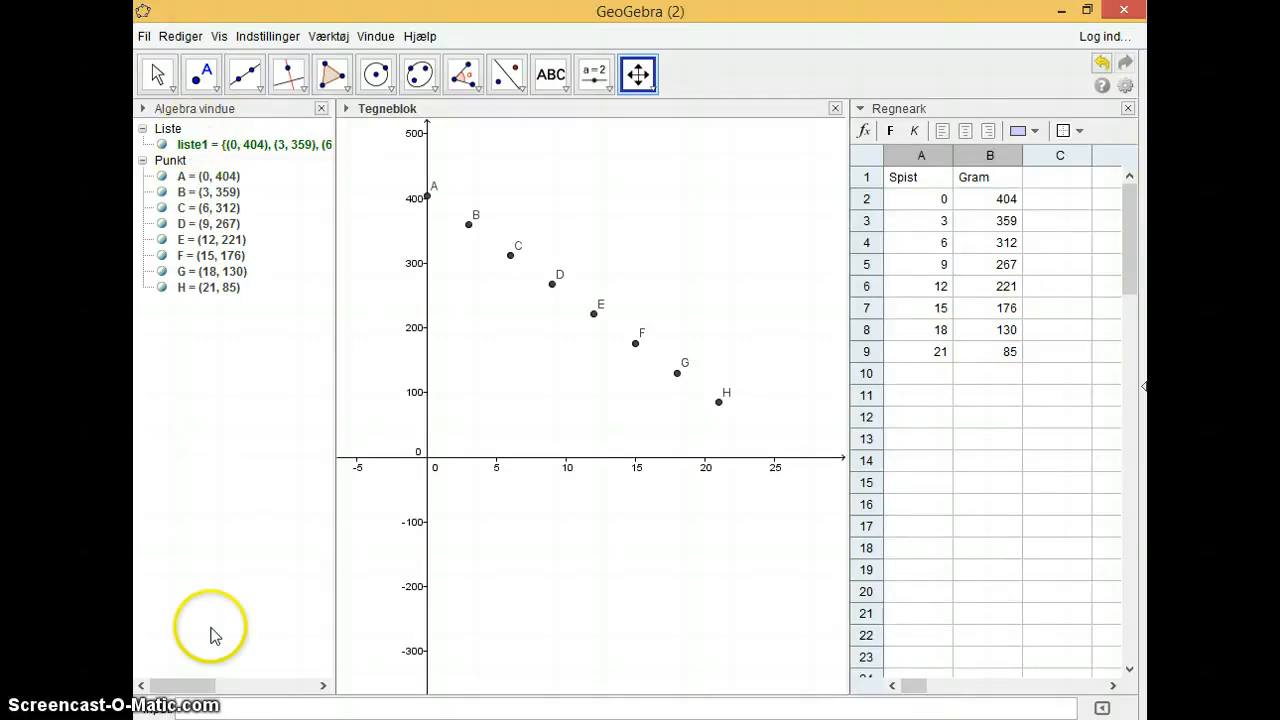
Step: Fit a regression line to the Spist/Gram points with the command FitLinje[liste1]
{"action": "left_click", "coordinate": [265, 712]}
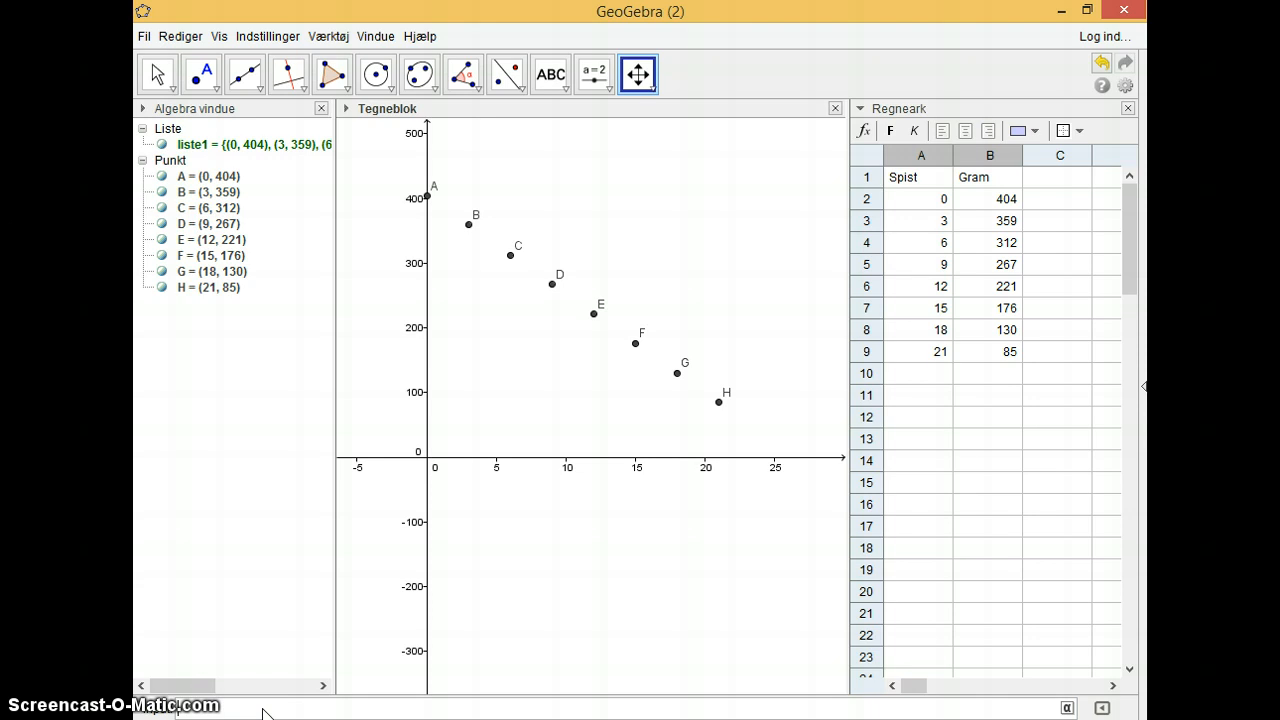
{"action": "type", "text": "Fit"}
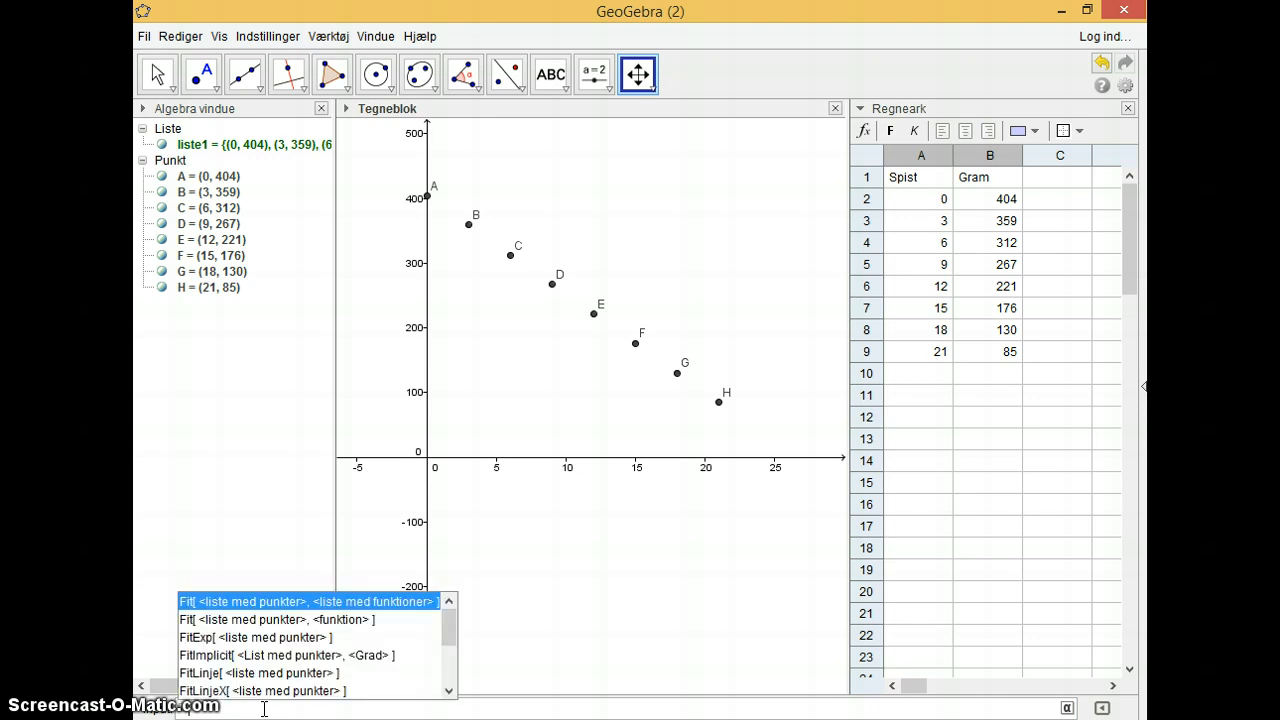
{"action": "key", "text": "Return"}
{"action": "left_click", "coordinate": [264, 708]}
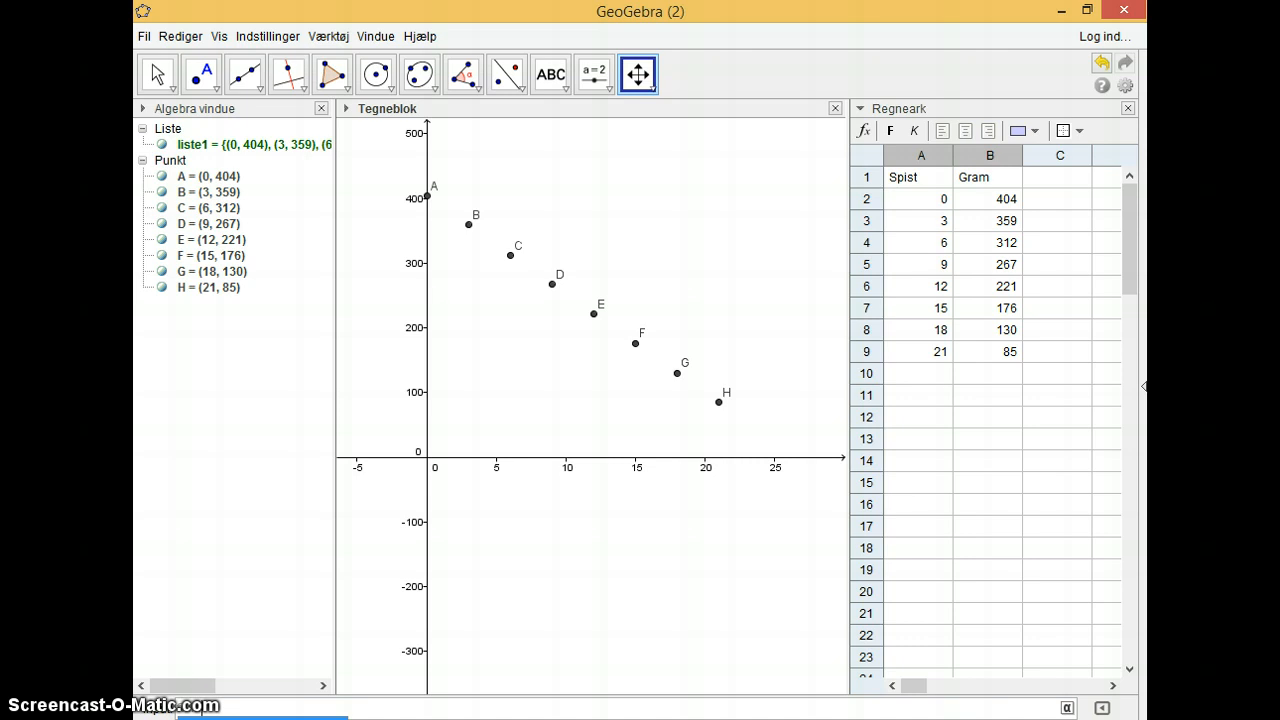
{"action": "left_click", "coordinate": [265, 708]}
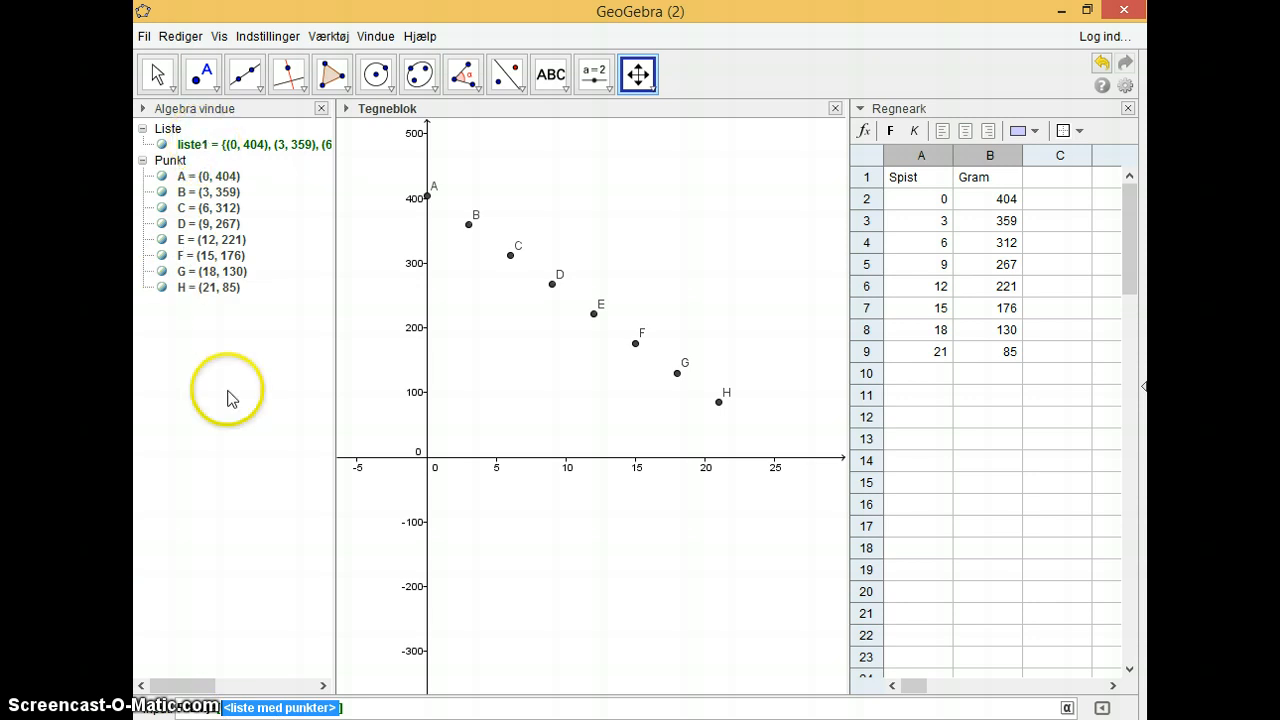
{"action": "key", "text": "BackSpace"}
{"action": "type", "text": "list"}
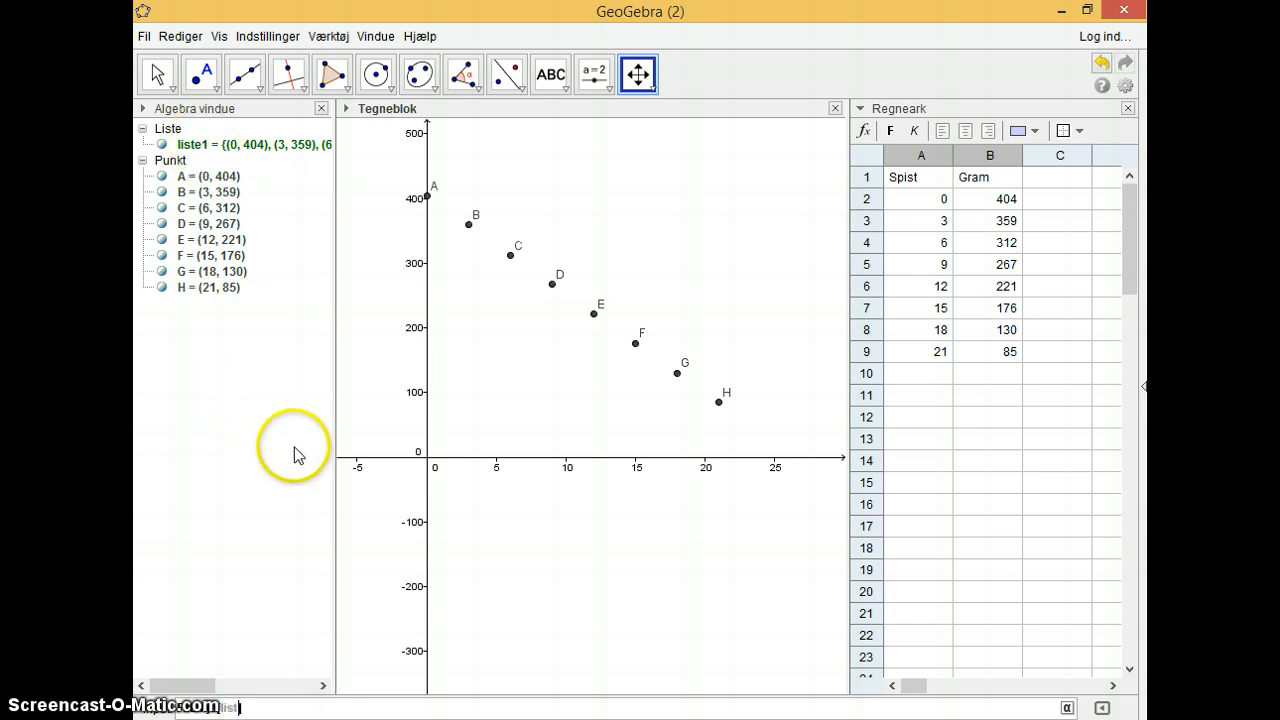
{"action": "type", "text": "e1"}
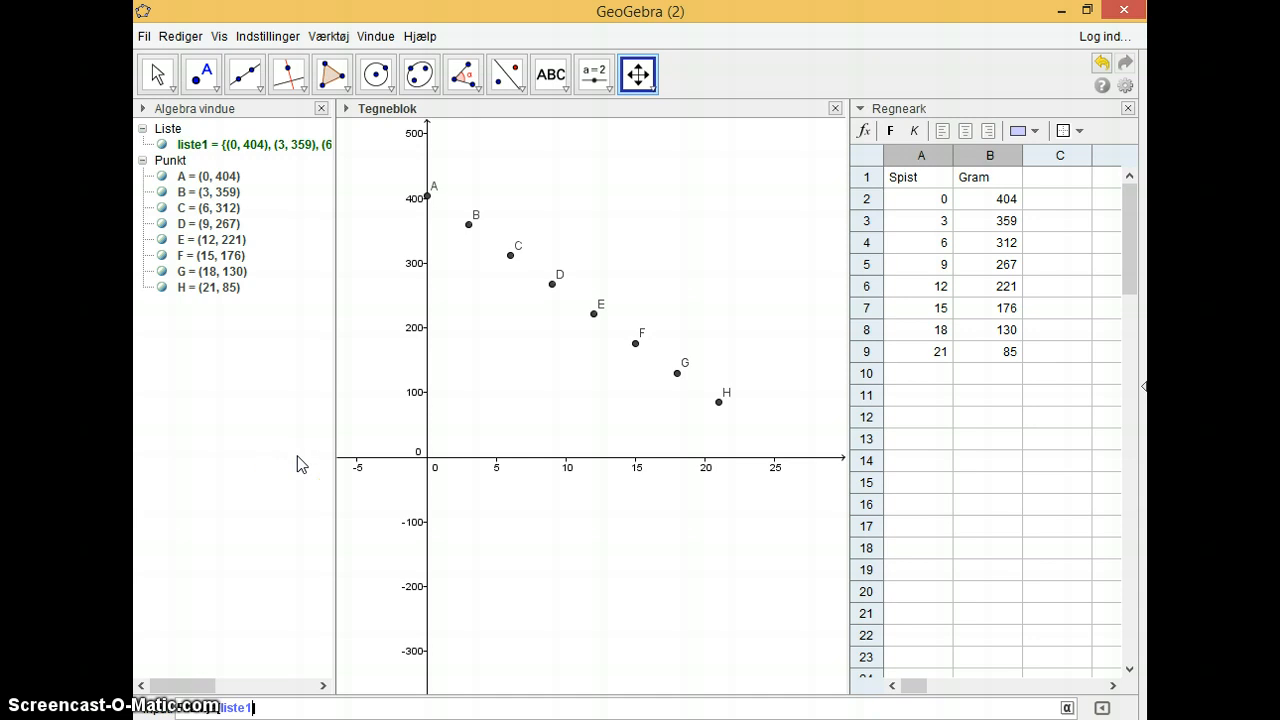
{"action": "key", "text": "Return"}
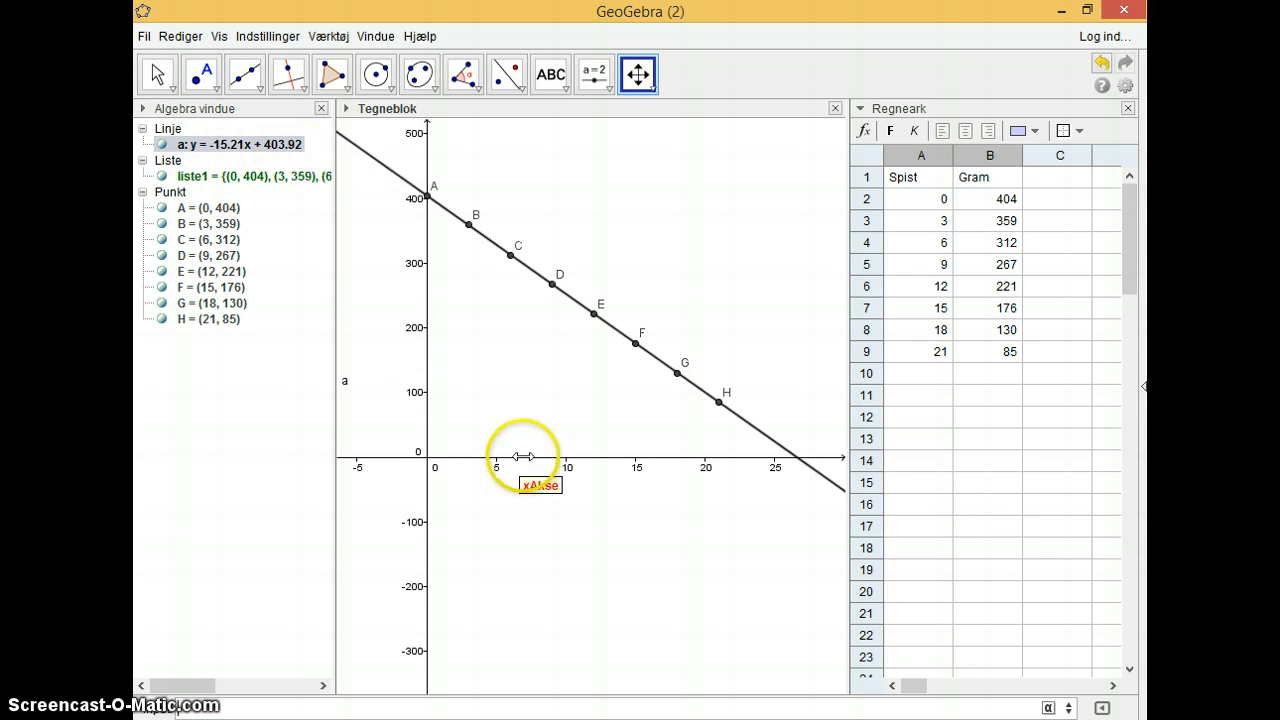
Step: Switch to the GeoGebra window holding the Antal bøger and Højde data, and widen its drawing area
{"action": "key", "text": "alt+Tab"}
{"action": "key", "text": "alt+Tab"}
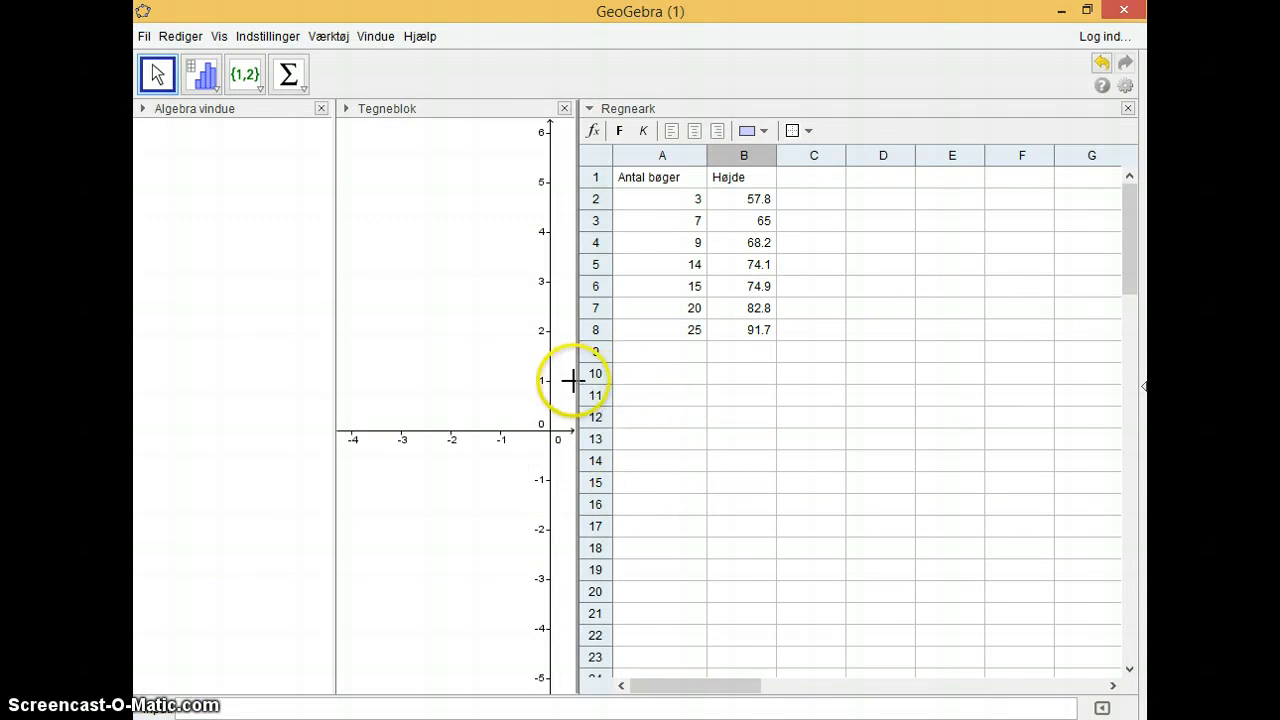
{"action": "left_click_drag", "start_coordinate": [578, 382], "coordinate": [780, 386]}
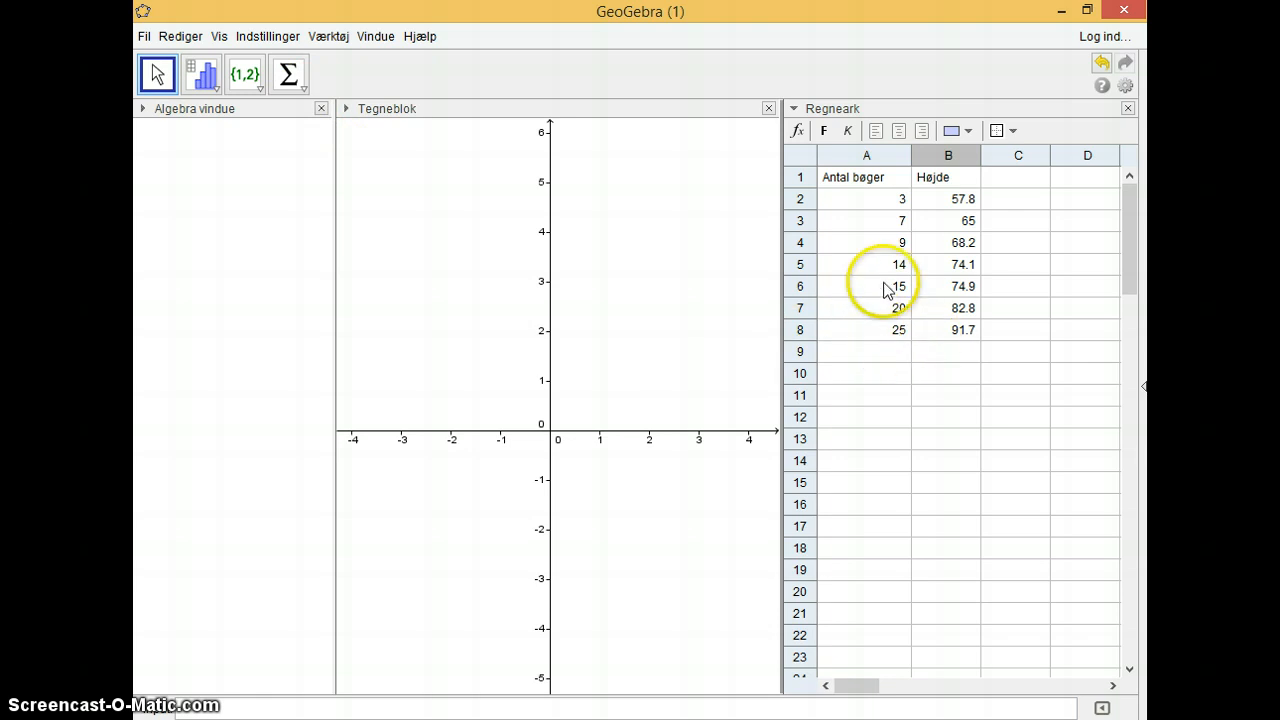
Step: Create a list of points (Liste af punkter) from the Antal bøger and Højde values in cells A2:B8
{"action": "left_click", "coordinate": [850, 175]}
{"action": "left_click_drag", "start_coordinate": [851, 200], "coordinate": [962, 322]}
{"action": "right_click", "coordinate": [962, 320]}
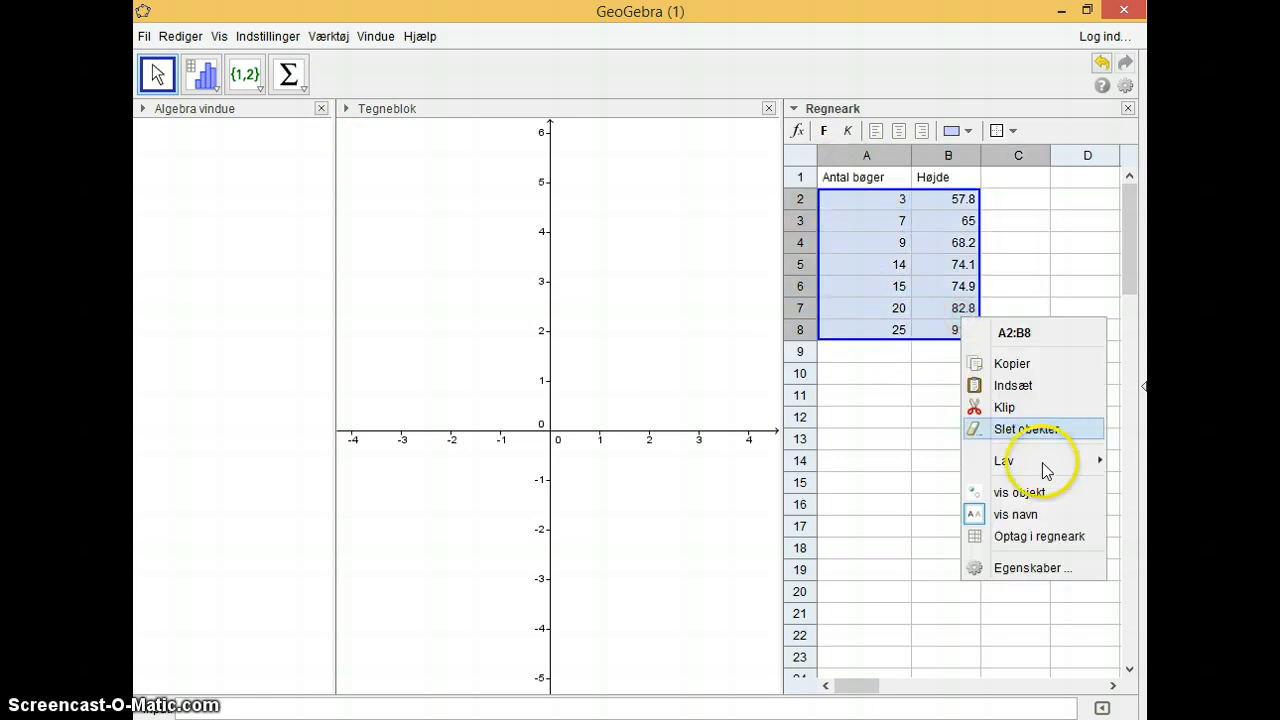
{"action": "mouse_move", "coordinate": [1043, 463]}
{"action": "left_click", "coordinate": [890, 483]}
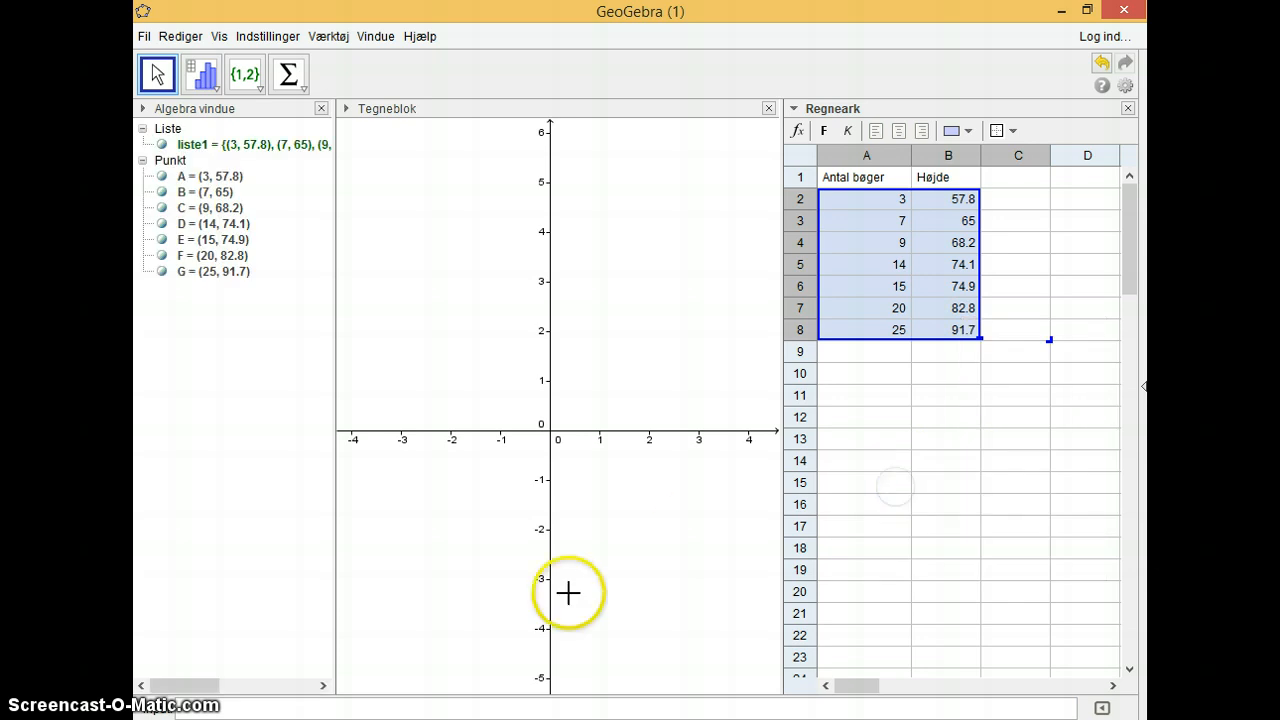
Step: Fit a regression line to the Antal bøger/Højde points with the command FitLinje[liste1]
{"action": "left_click", "coordinate": [372, 707]}
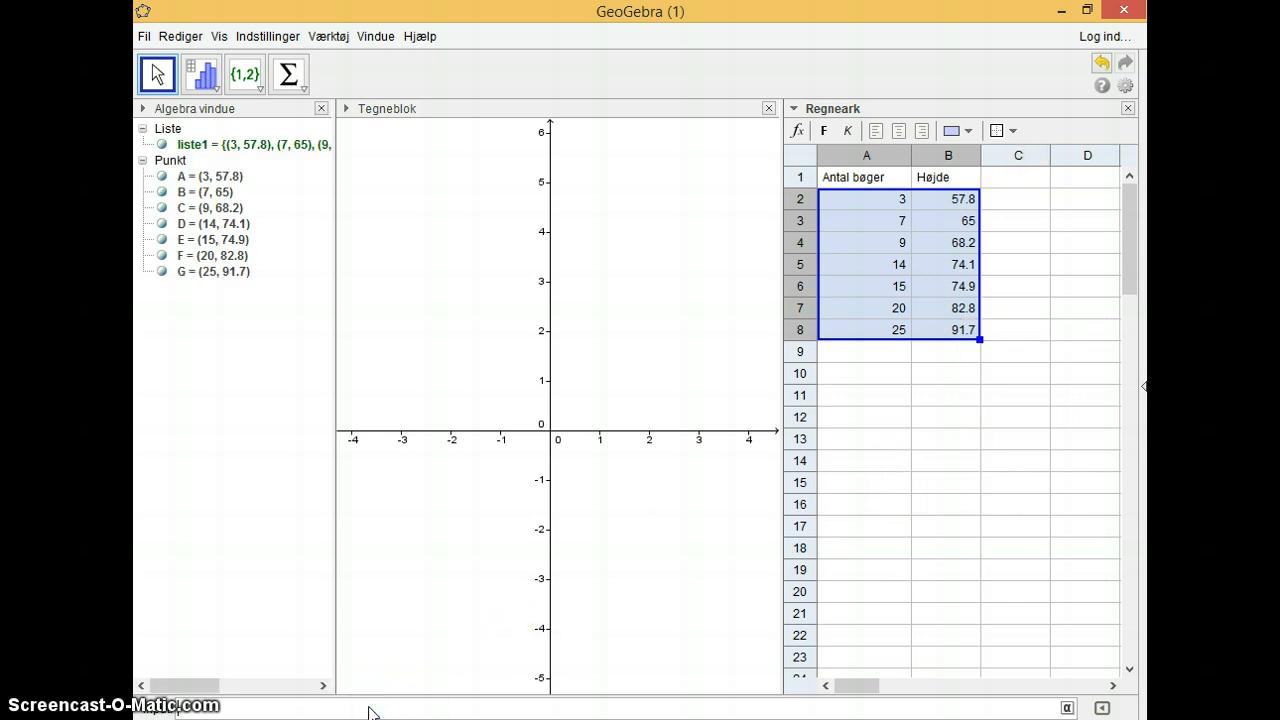
{"action": "type", "text": "Li"}
{"action": "key", "text": "BackSpace"}
{"action": "key", "text": "BackSpace"}
{"action": "type", "text": "FitLin"}
{"action": "key", "text": "Return"}
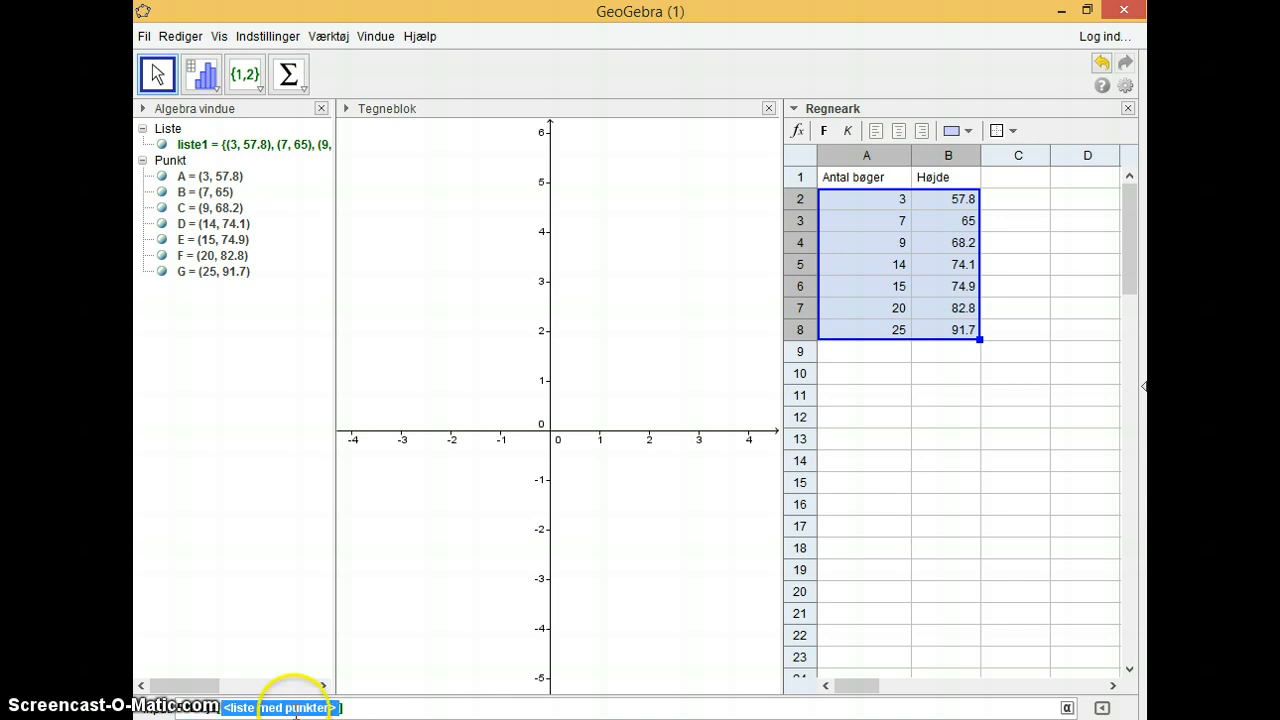
{"action": "type", "text": "liste1"}
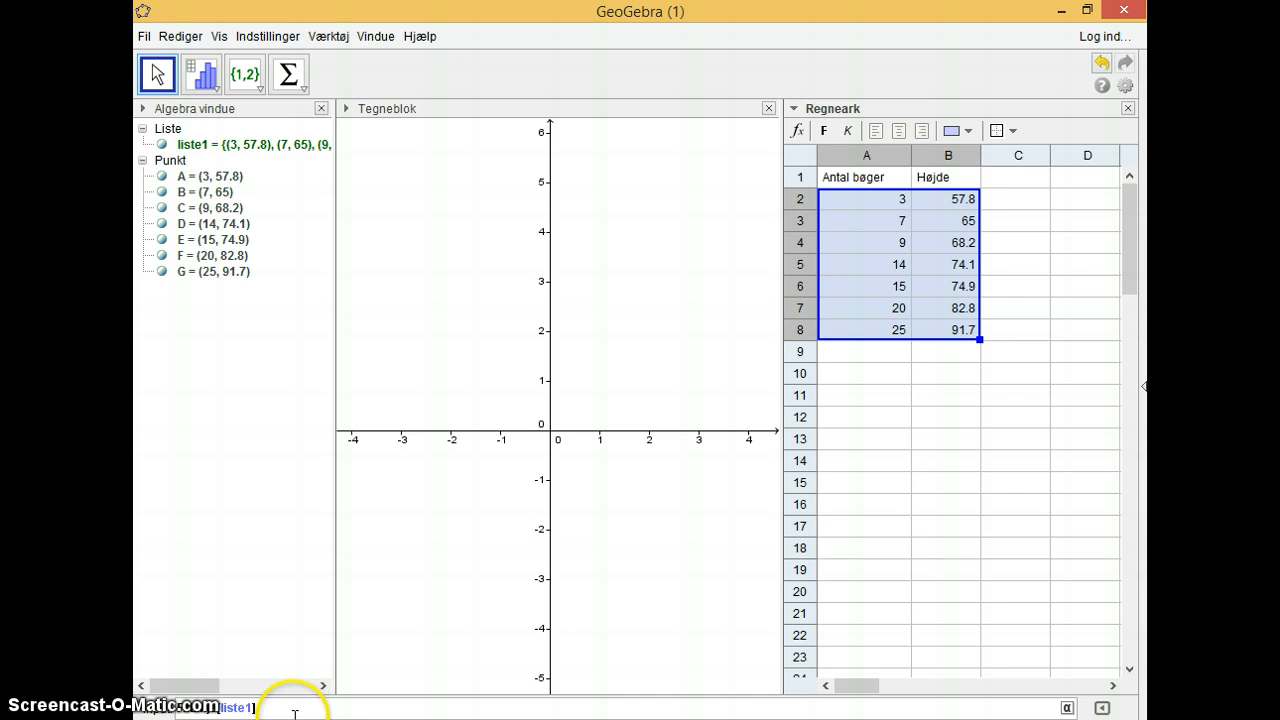
{"action": "key", "text": "Return"}
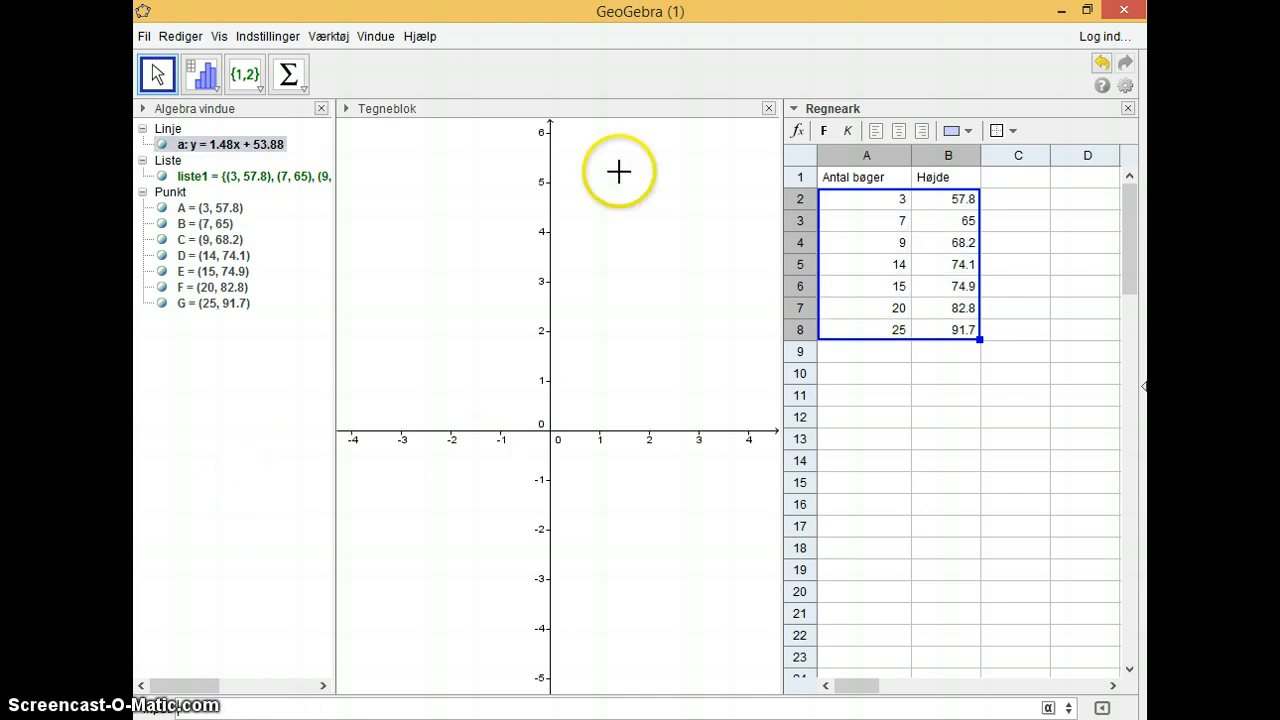
Step: Rescale both axes and shift the drawing area with Flyt tegnefladen so that points A to G and the fitted line fit in view
{"action": "left_click", "coordinate": [449, 274]}
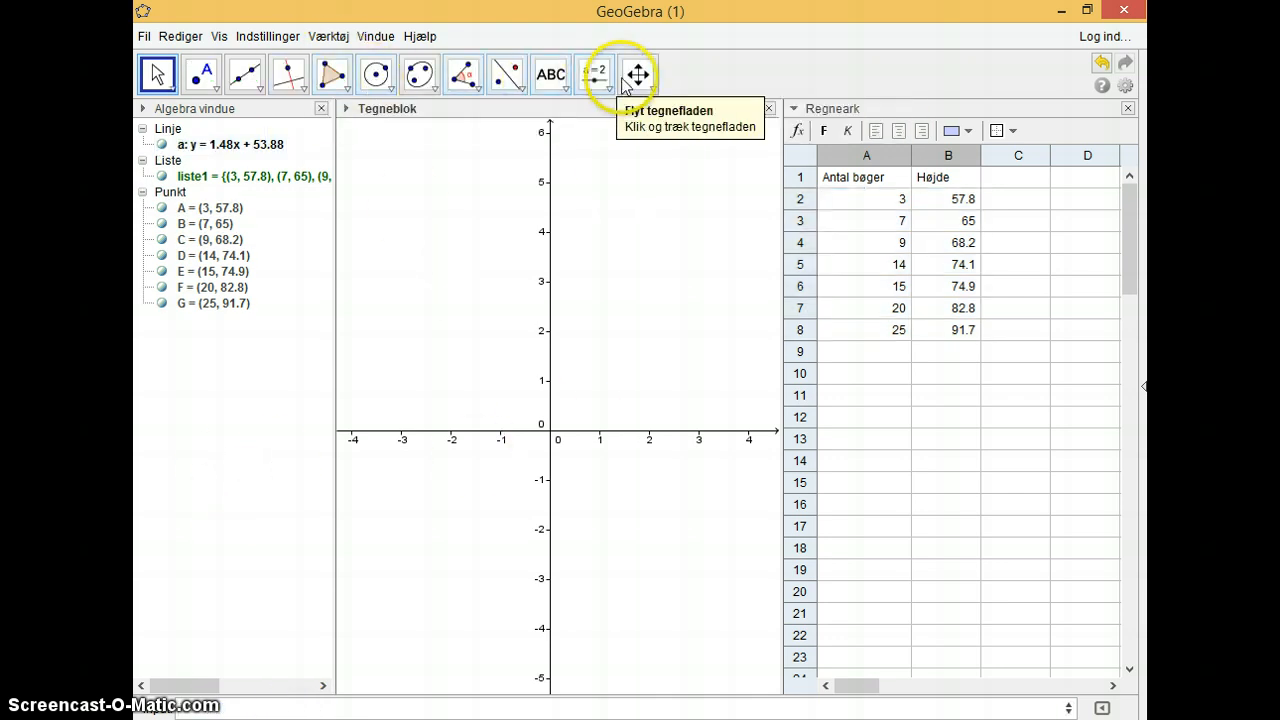
{"action": "left_click", "coordinate": [641, 75]}
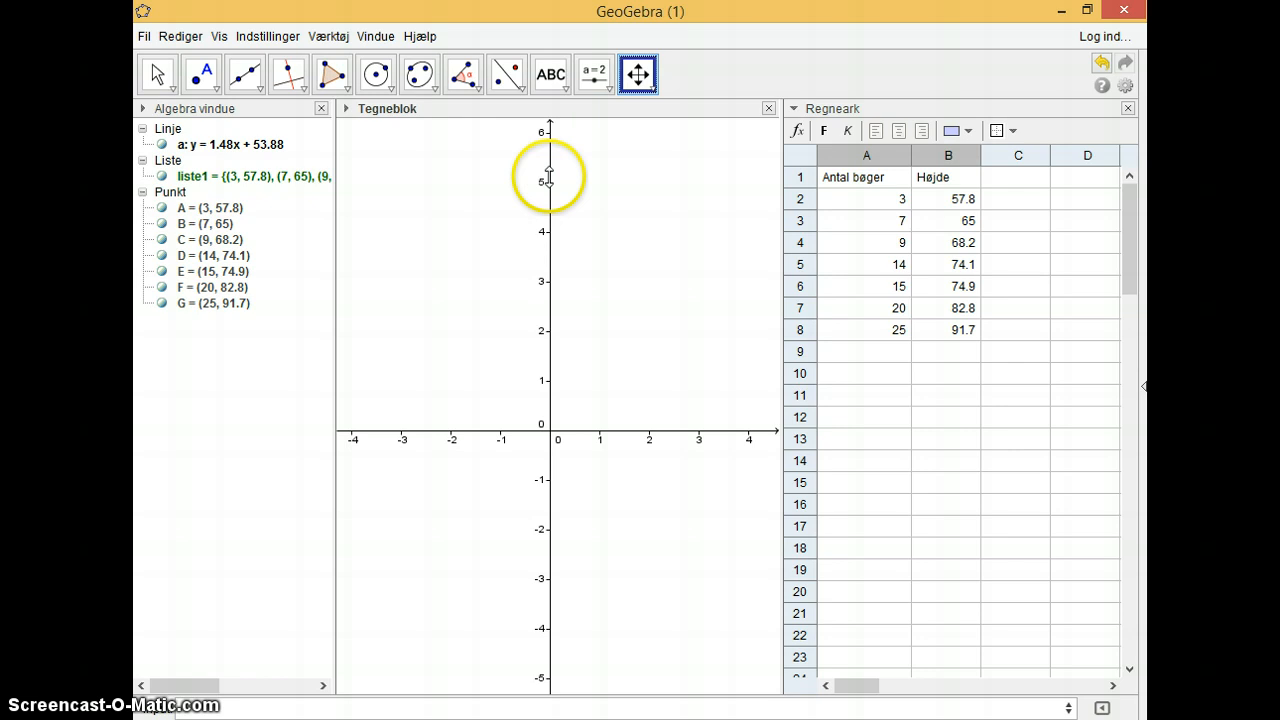
{"action": "left_click_drag", "start_coordinate": [556, 177], "coordinate": [568, 428]}
{"action": "left_click_drag", "start_coordinate": [564, 431], "coordinate": [563, 410]}
{"action": "left_click_drag", "start_coordinate": [636, 355], "coordinate": [514, 447]}
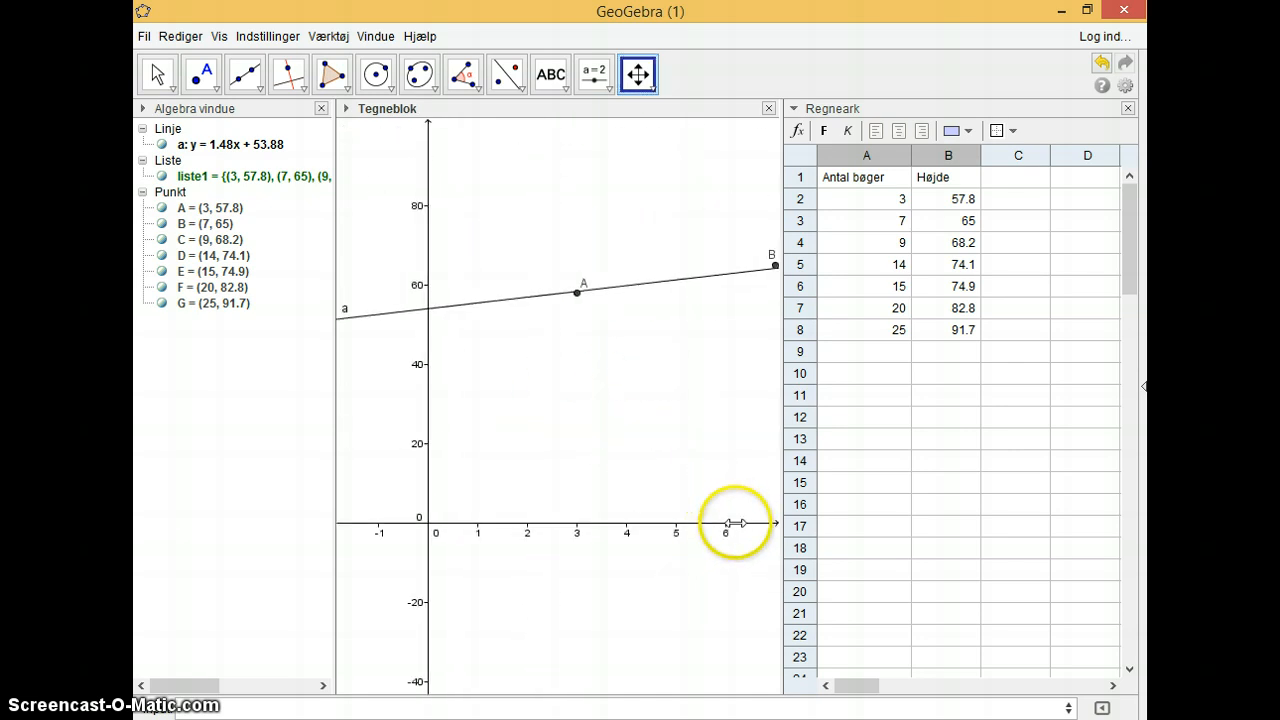
{"action": "left_click_drag", "start_coordinate": [736, 528], "coordinate": [494, 538]}
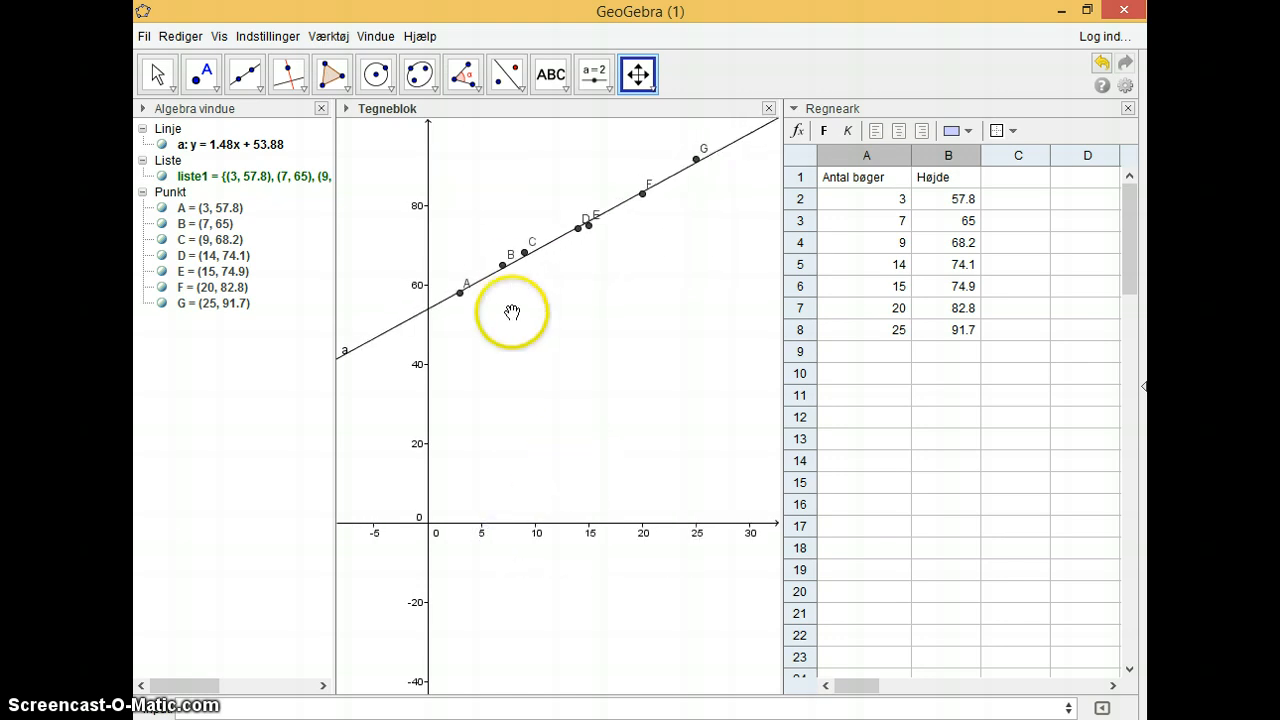